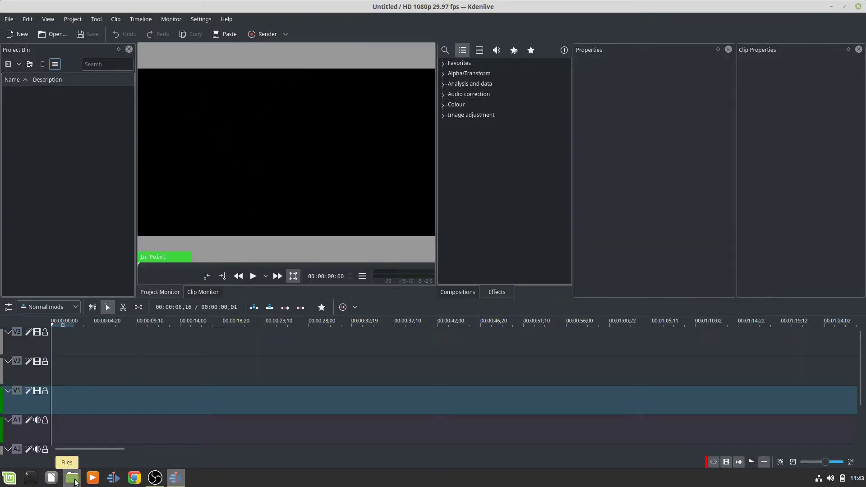
# Import beach_noad_k.mp4 from the Videos folder into the project bin and close the file manager window
pyautogui.click(70, 481)
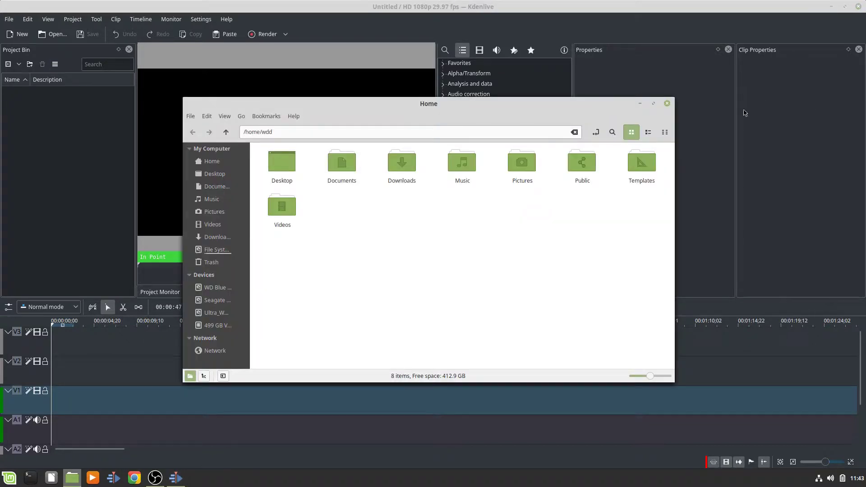
pyautogui.doubleClick(281, 208)
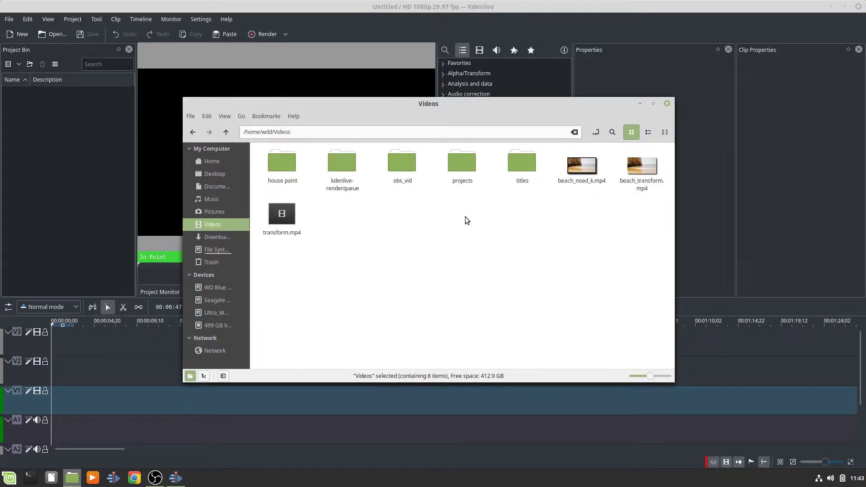
pyautogui.moveTo(583, 167); pyautogui.dragTo(36, 135)
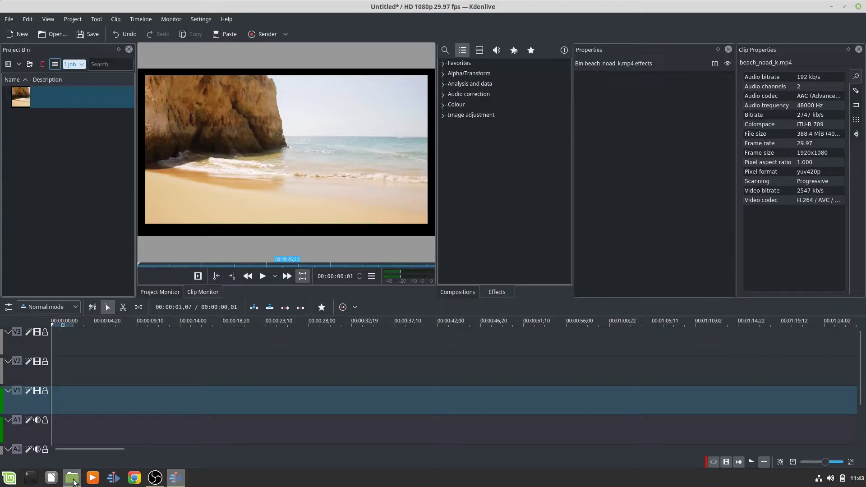
pyautogui.moveTo(72, 477)
pyautogui.moveTo(92, 443)
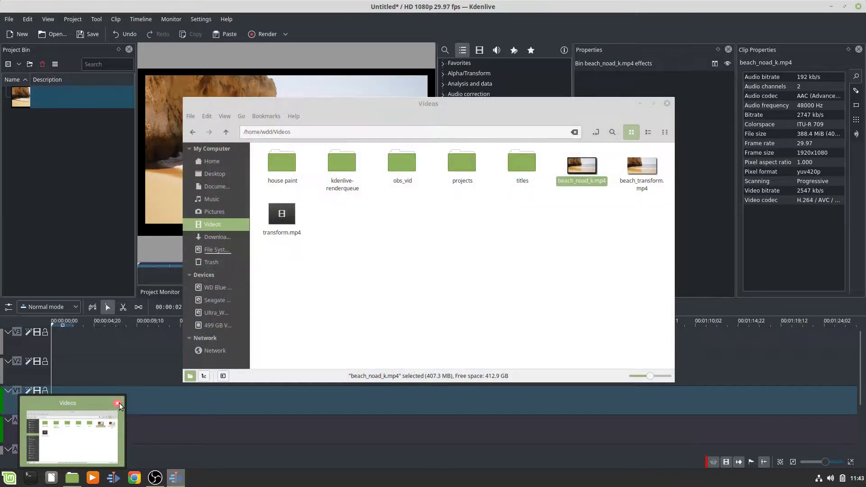
pyautogui.click(119, 404)
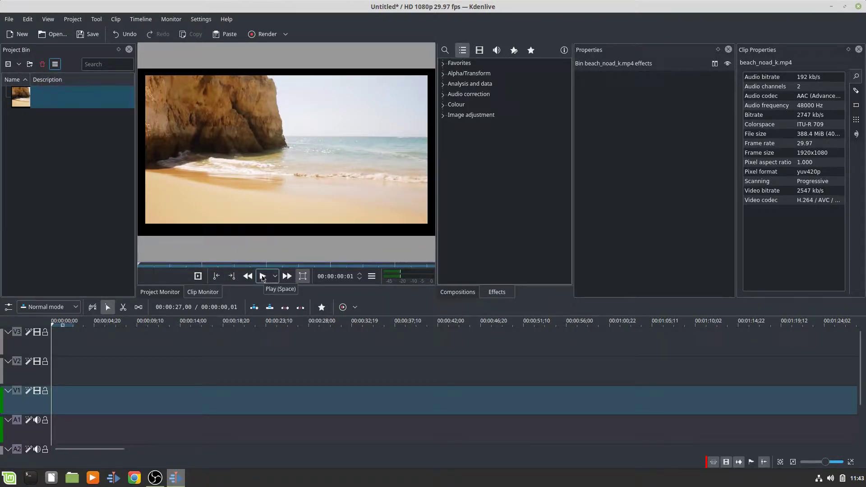
# Preview the beach_noad_k.mp4 clip and place it at the start of track V1 with its audio on A1
pyautogui.click(263, 277)
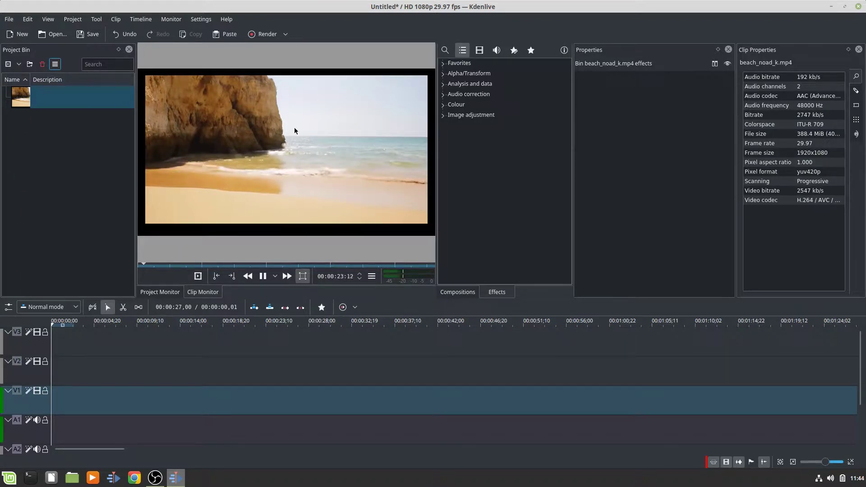
pyautogui.click(263, 276)
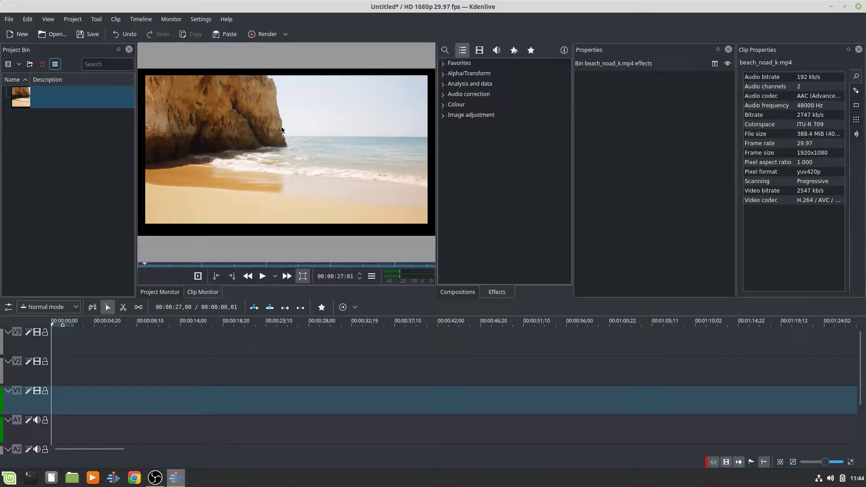
pyautogui.moveTo(36, 97); pyautogui.dragTo(58, 394)
pyautogui.moveTo(210, 402); pyautogui.dragTo(190, 404)
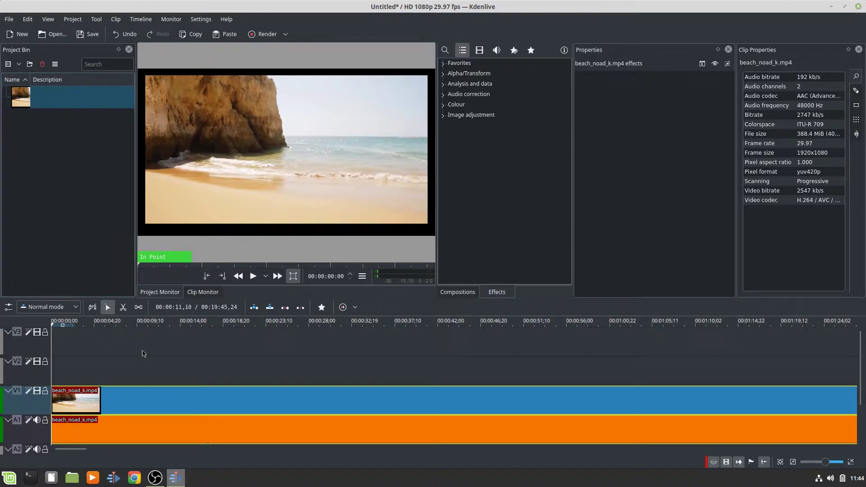
# Cut the beach clip on the timeline at about 31 seconds and remove the part after the cut
pyautogui.click(125, 309)
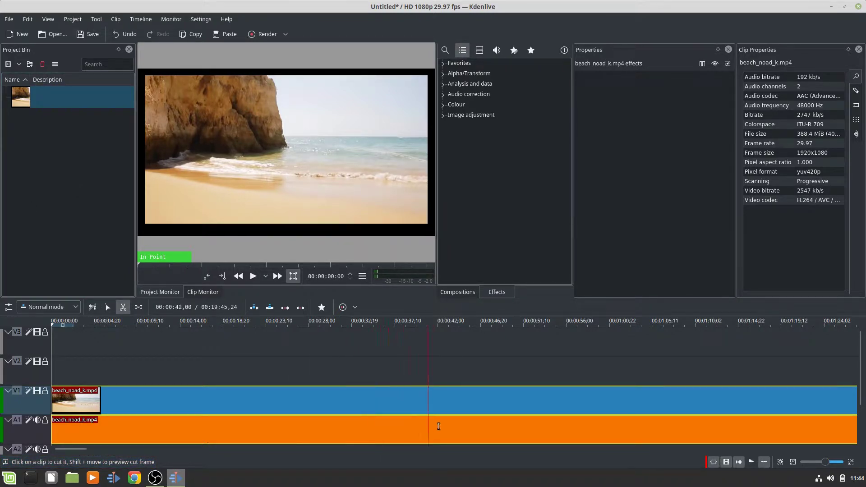
pyautogui.click(341, 425)
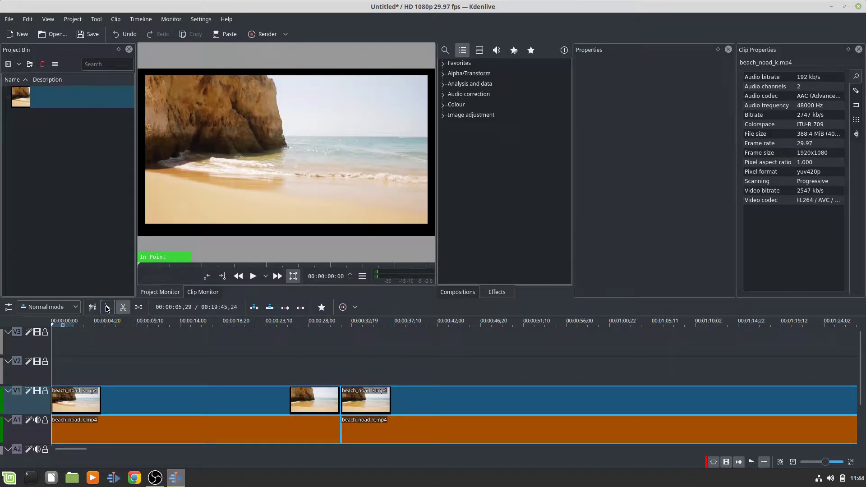
pyautogui.click(106, 307)
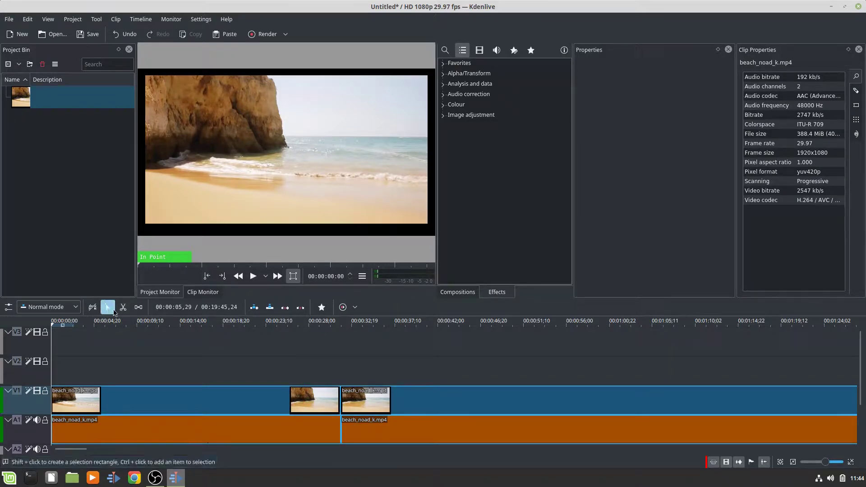
pyautogui.click(406, 407)
pyautogui.rightClick(425, 404)
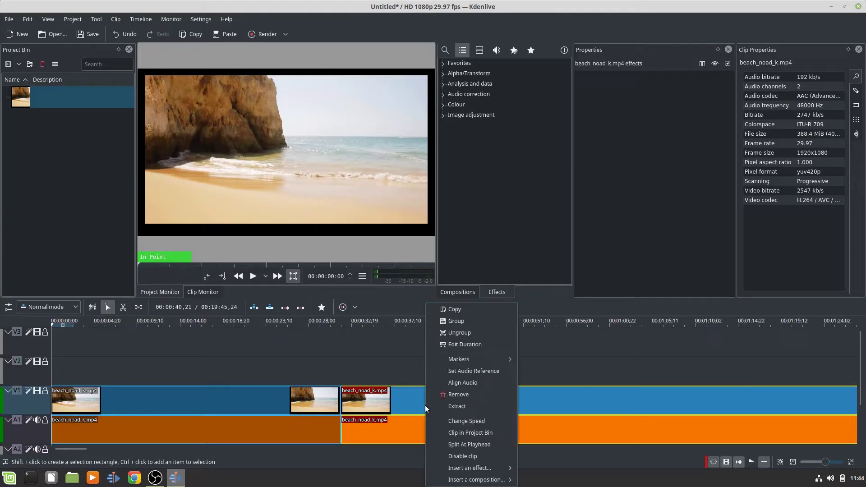
pyautogui.click(462, 397)
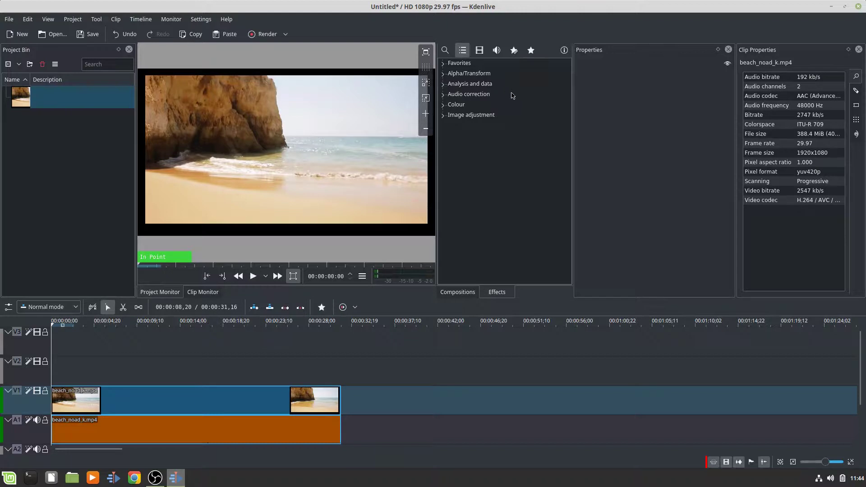
# Apply the Transform effect from the favourite effects to the beach clip on V1 and show its settings
pyautogui.click(444, 63)
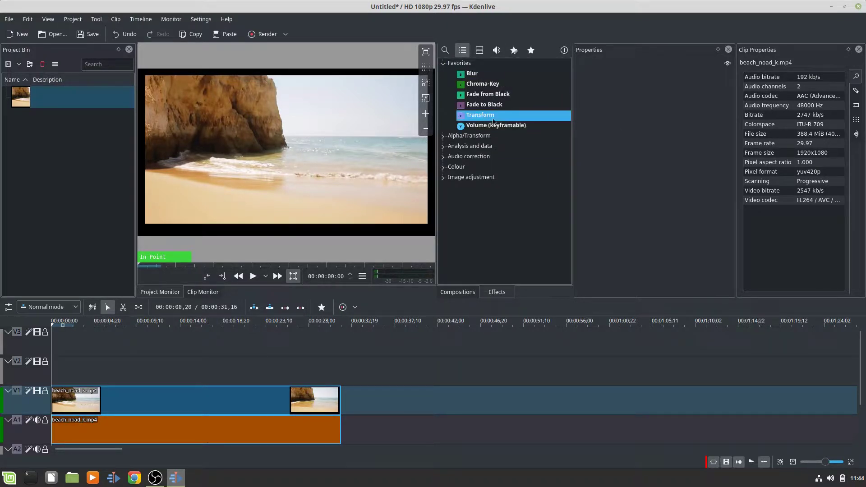
pyautogui.moveTo(494, 122); pyautogui.dragTo(413, 210)
pyautogui.moveTo(72, 404); pyautogui.dragTo(72, 405)
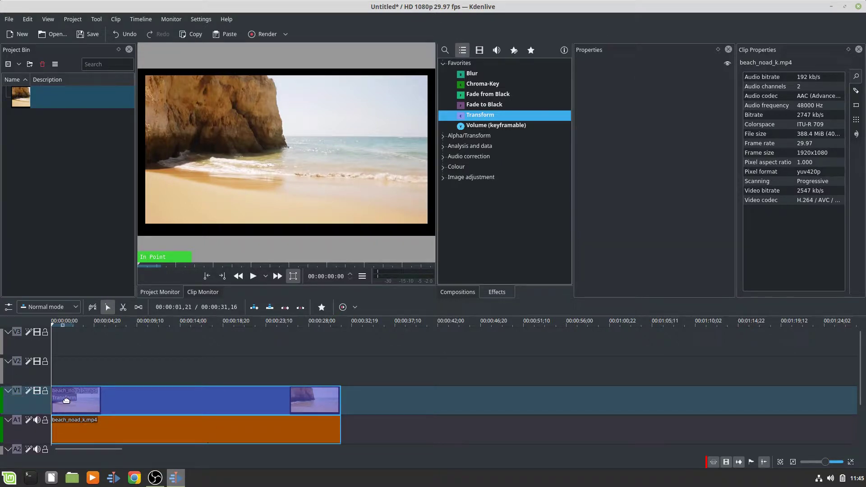
pyautogui.click(66, 400)
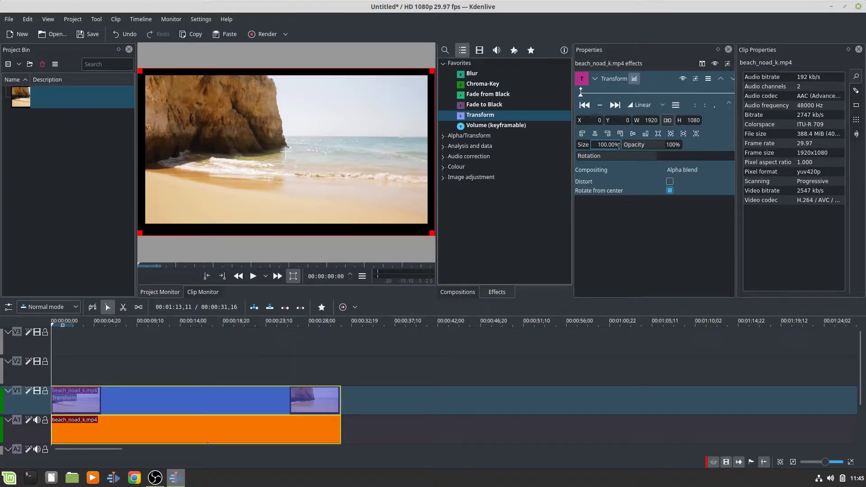
# Set the Transform size to 120% and reposition the enlarged picture to about X -235, Y -106, filling the frame
pyautogui.moveTo(618, 145); pyautogui.dragTo(592, 146)
pyautogui.write('120')
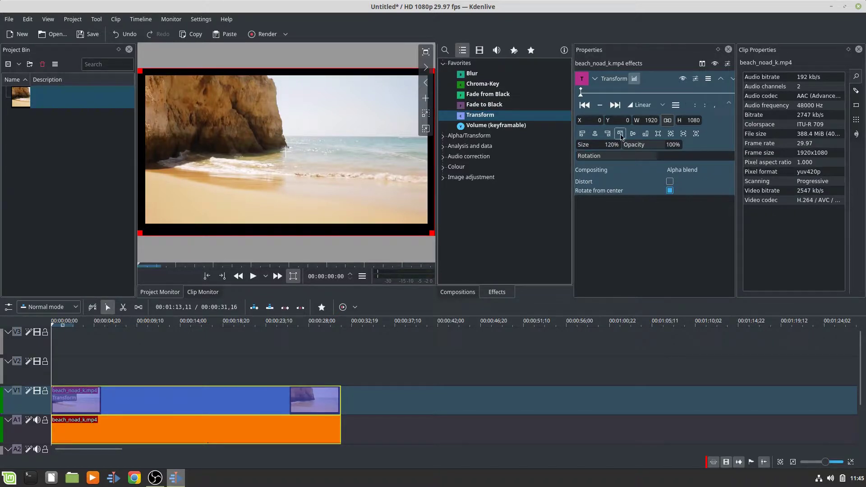
pyautogui.press('Return')
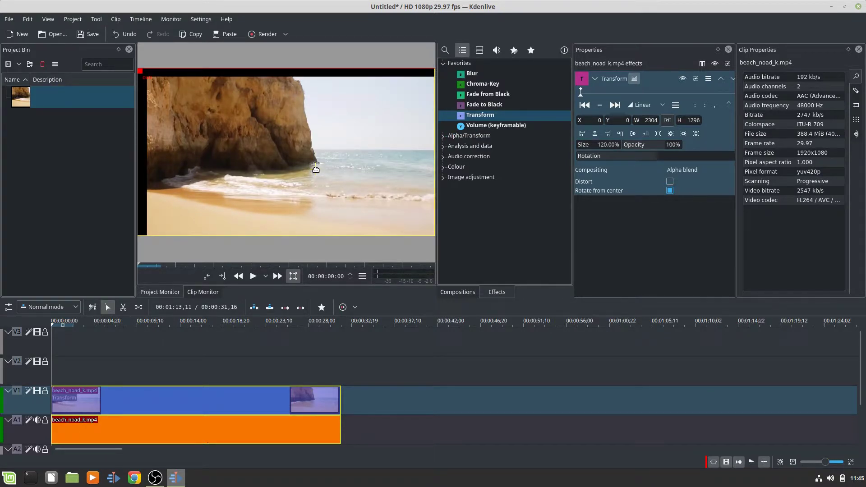
pyautogui.moveTo(315, 169); pyautogui.dragTo(279, 153)
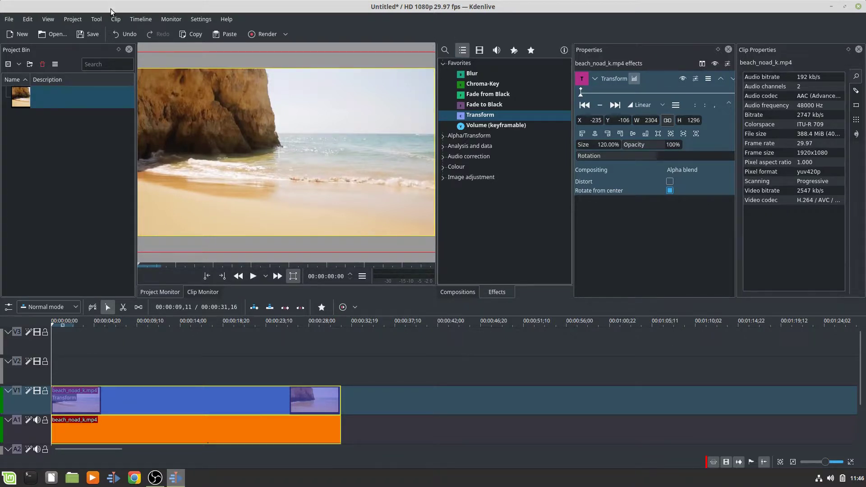
# Set the render output file to transform.mp4 in the Videos folder, using the generic MP4 (H264/AAC) format
pyautogui.click(266, 35)
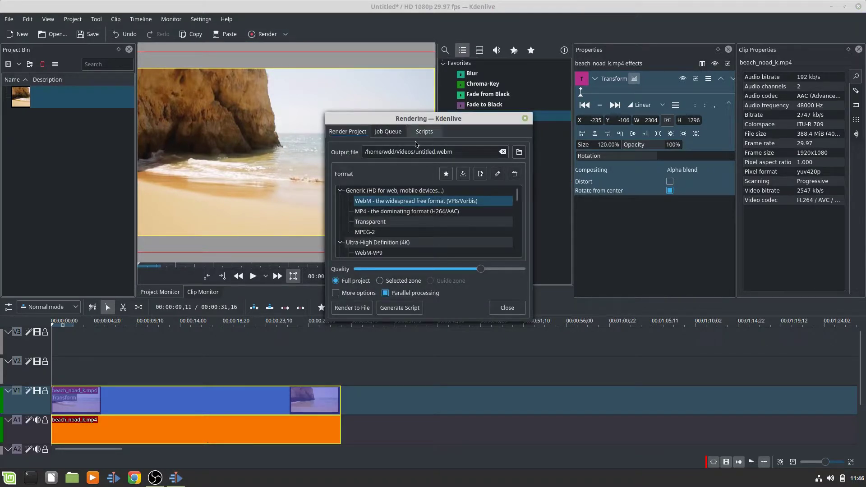
pyautogui.moveTo(435, 152); pyautogui.dragTo(414, 151)
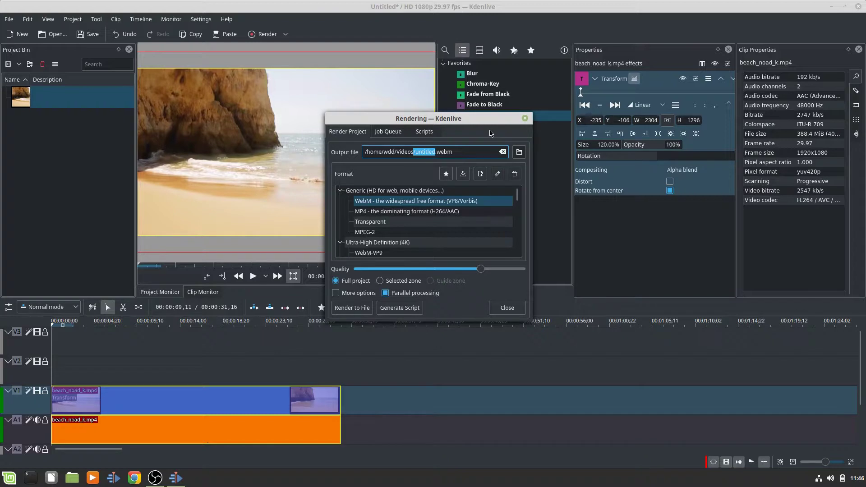
pyautogui.click(429, 149)
pyautogui.write('transform')
pyautogui.click(399, 213)
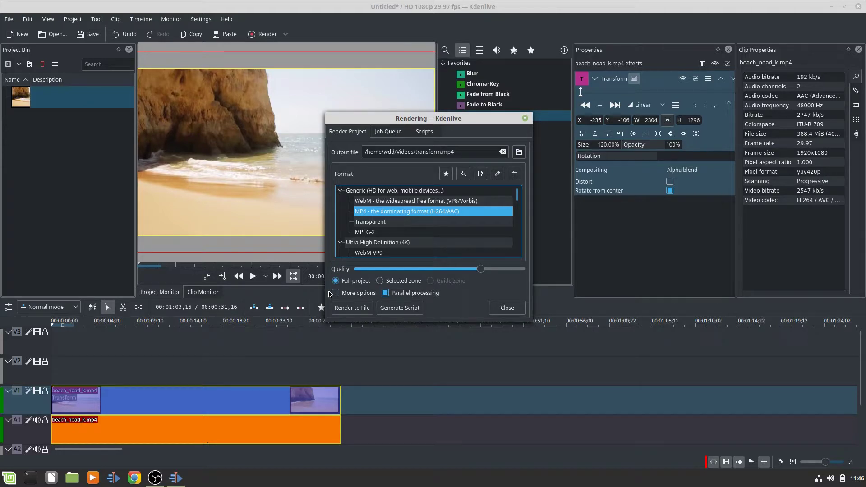
# Render the full project, overwriting the existing transform.mp4, and remove the finished job before closing the Rendering dialog
pyautogui.click(335, 294)
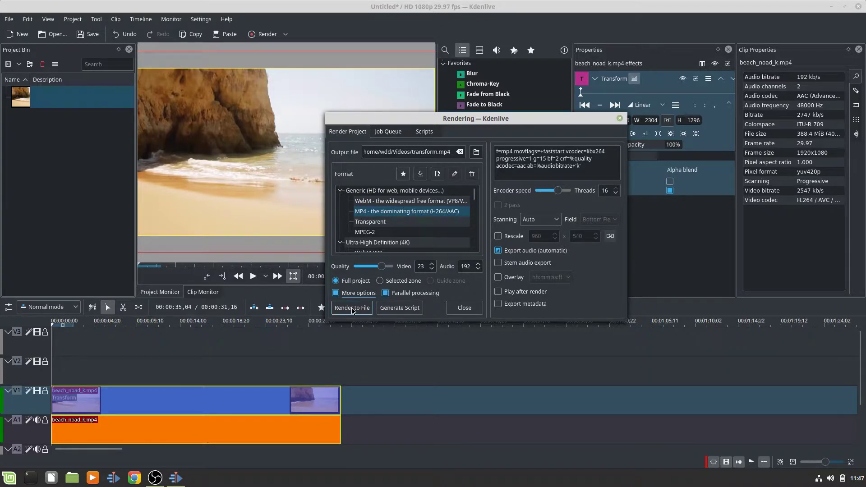
pyautogui.click(352, 308)
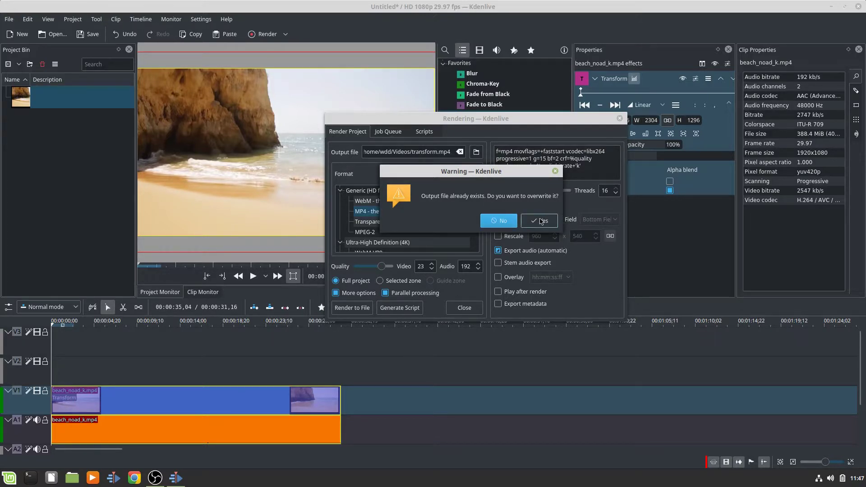
pyautogui.click(544, 221)
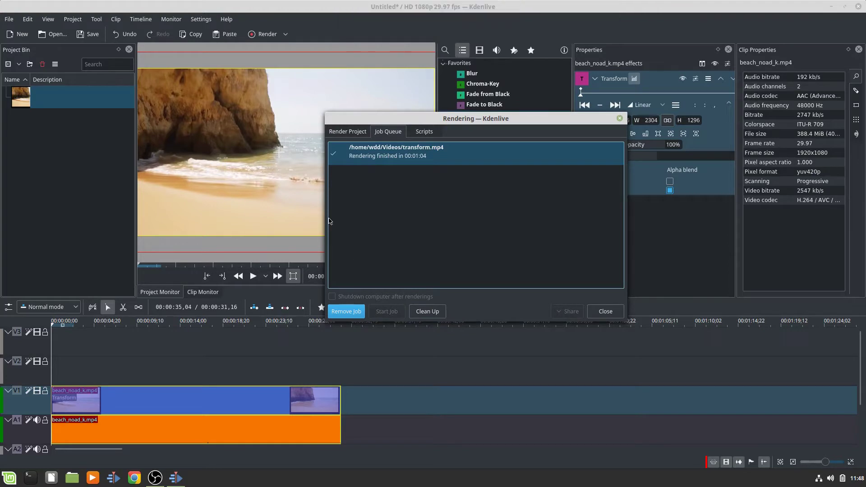
pyautogui.click(348, 311)
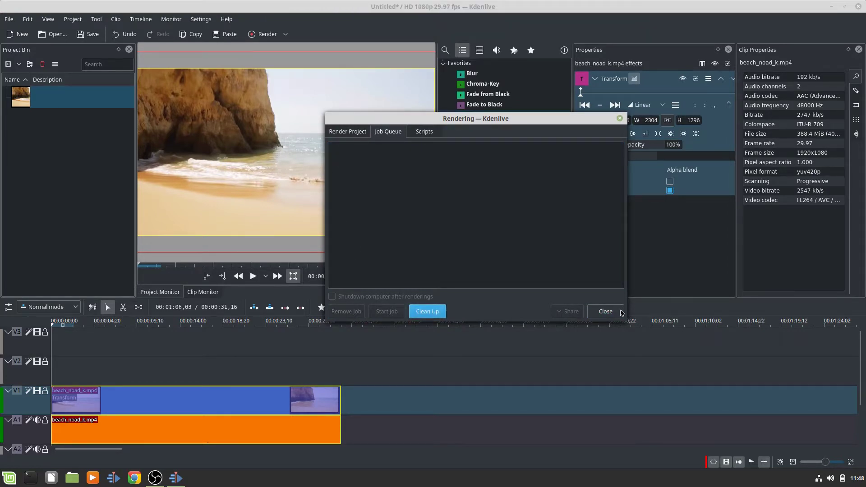
pyautogui.click(605, 311)
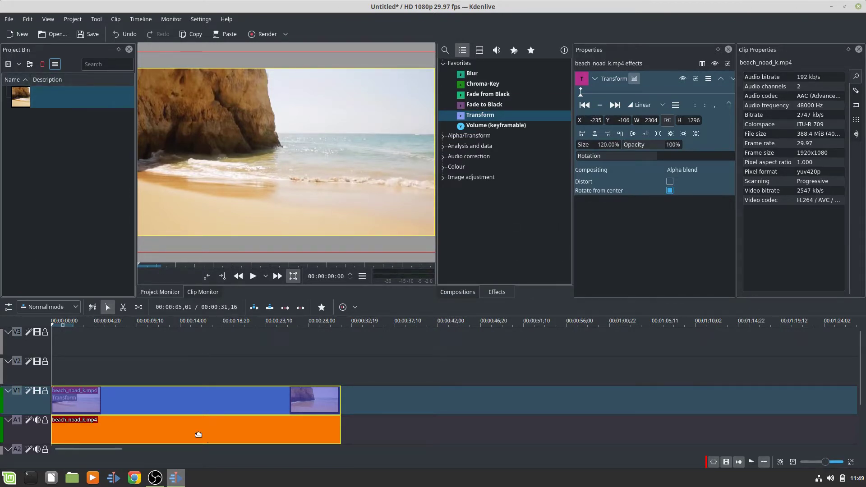
# Delete the beach clip from the timeline and project bin, and quit Kdenlive without saving the changes
pyautogui.rightClick(181, 394)
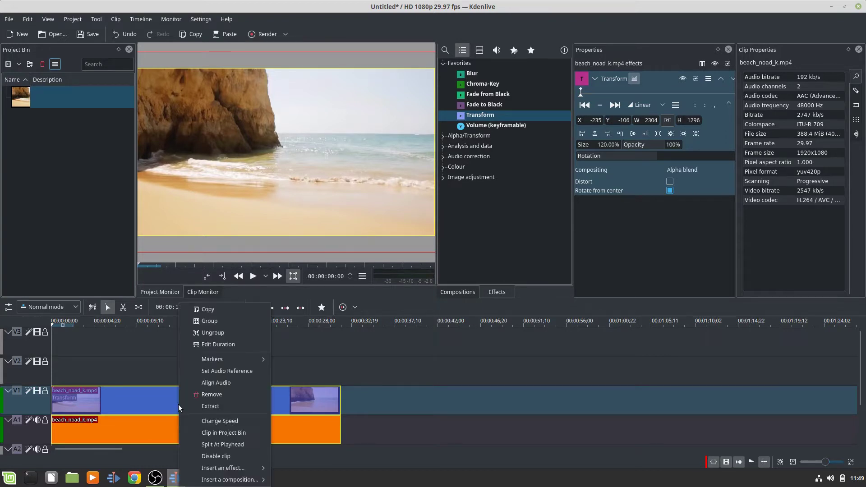
pyautogui.click(232, 397)
pyautogui.rightClick(75, 102)
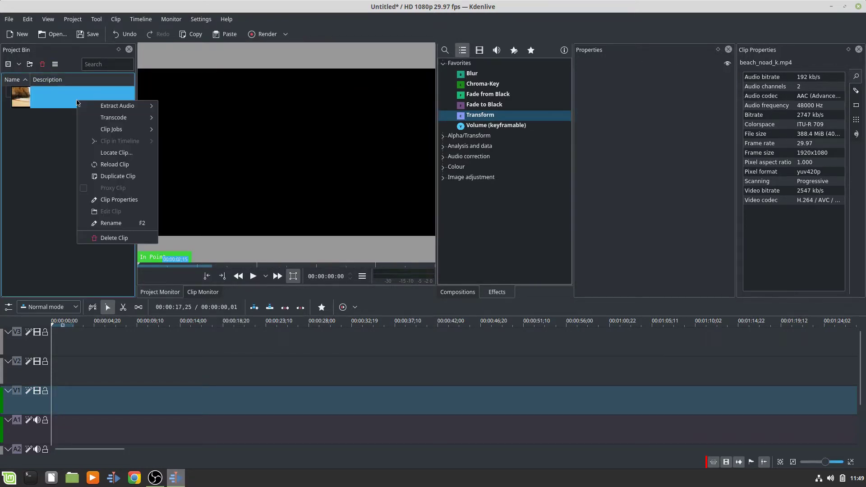
pyautogui.click(109, 238)
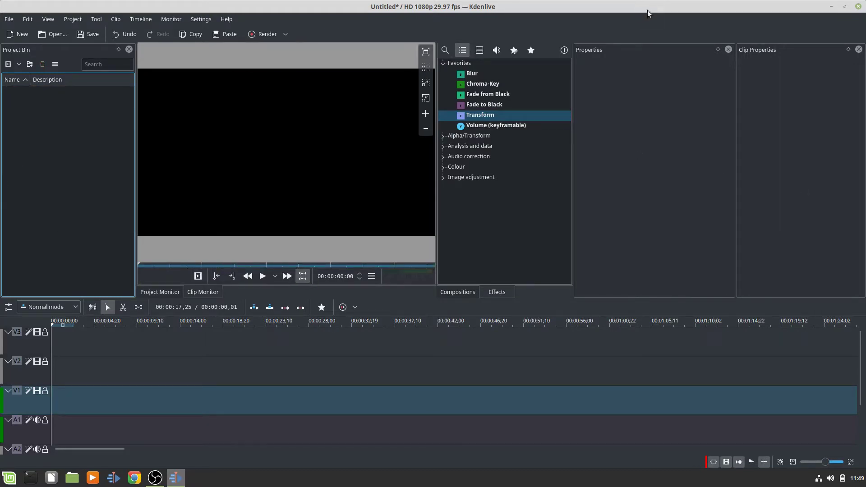
pyautogui.click(859, 5)
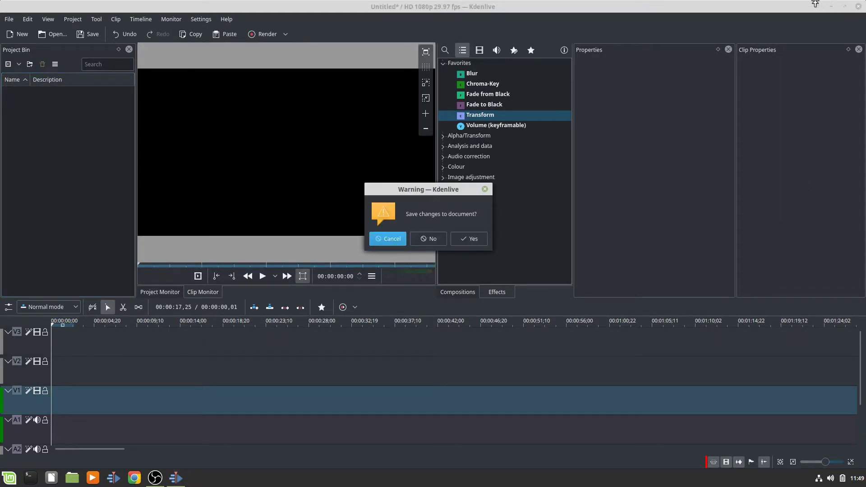
pyautogui.click(427, 239)
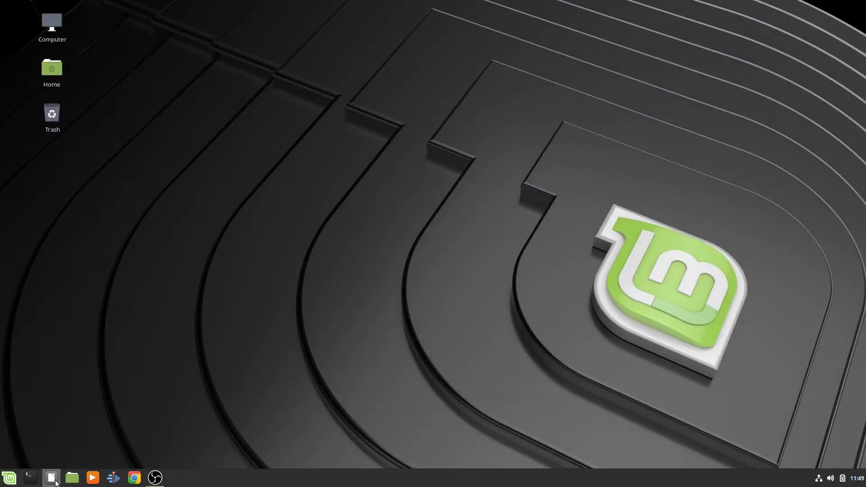
# Play beach_noad_k.mp4 and the rendered transform.mp4 from the Videos folder to compare their framing, closing the player after each
pyautogui.click(73, 479)
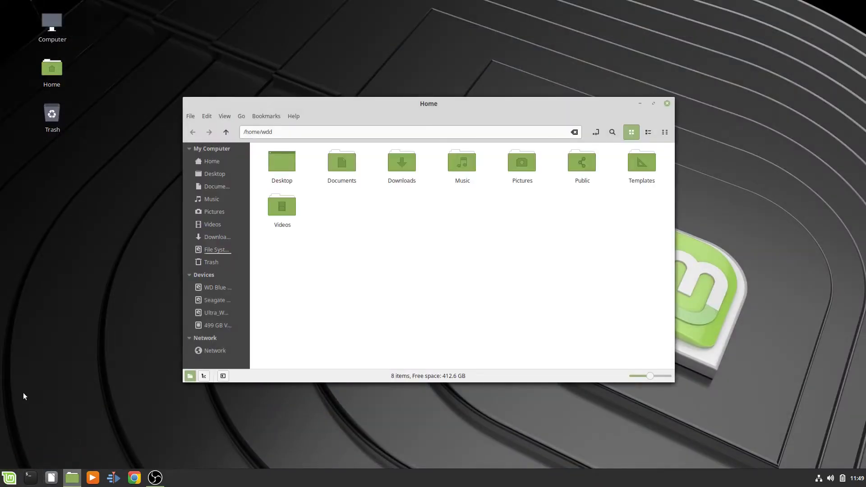
pyautogui.click(282, 206)
pyautogui.doubleClick(282, 206)
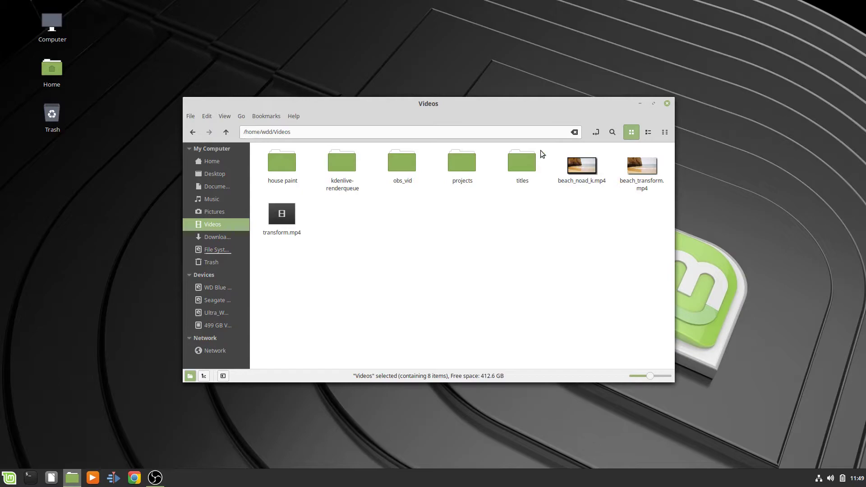
pyautogui.doubleClick(581, 166)
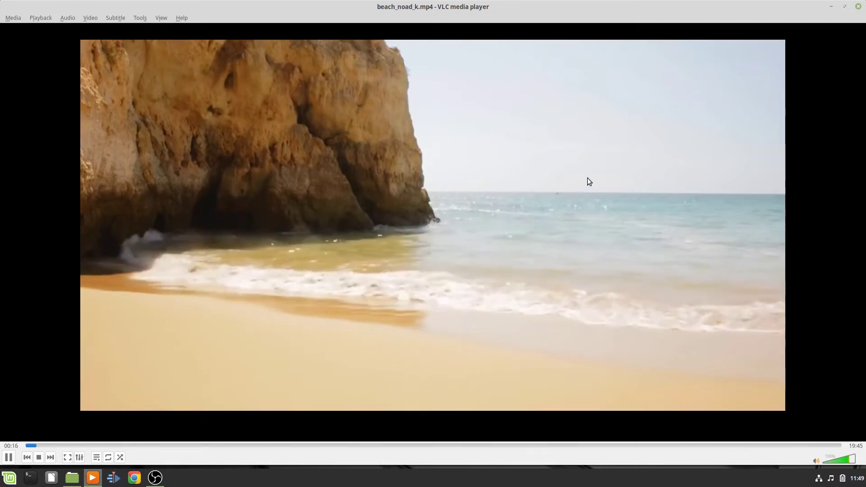
pyautogui.click(858, 6)
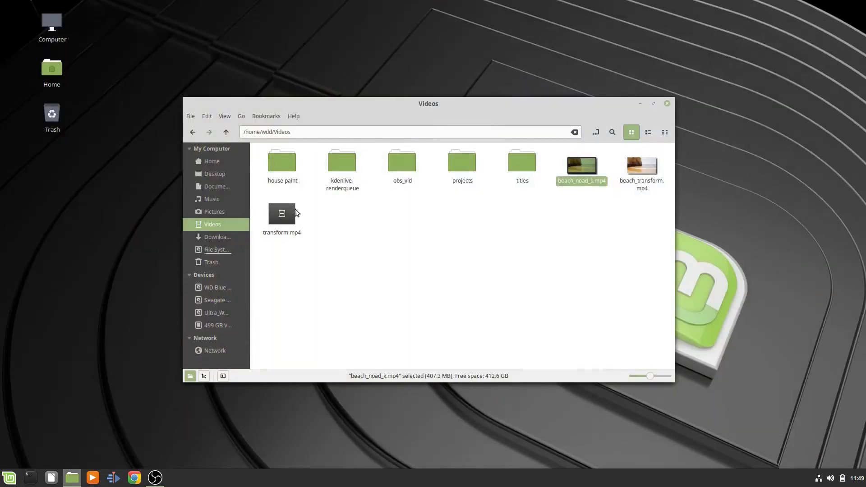
pyautogui.doubleClick(280, 215)
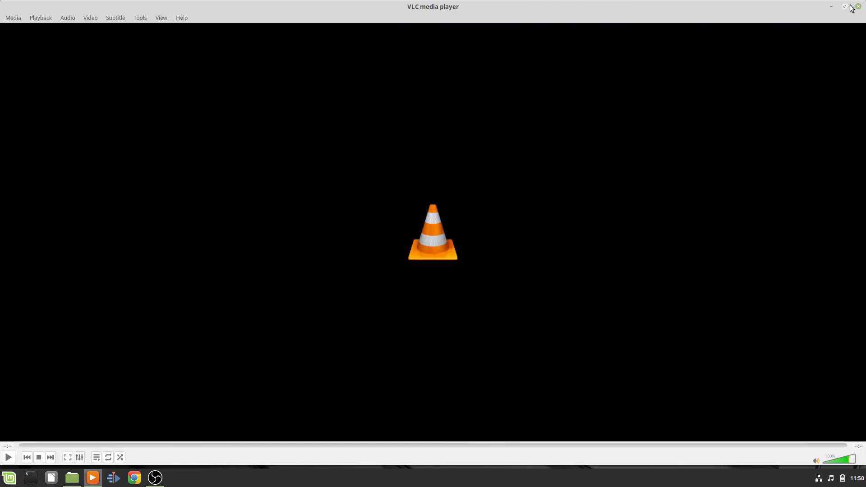
pyautogui.click(858, 6)
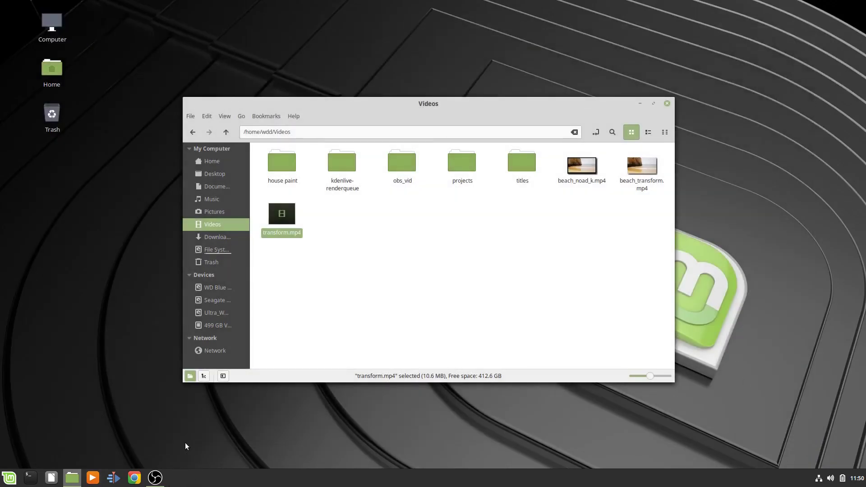
pyautogui.click(156, 478)
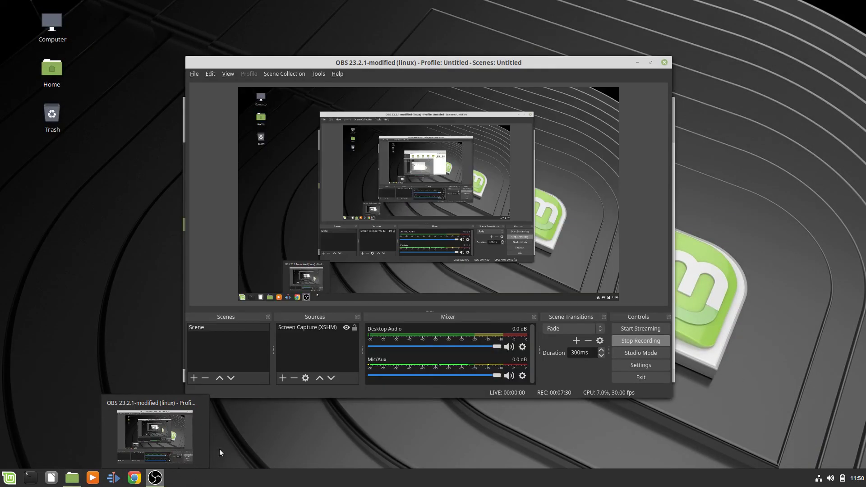